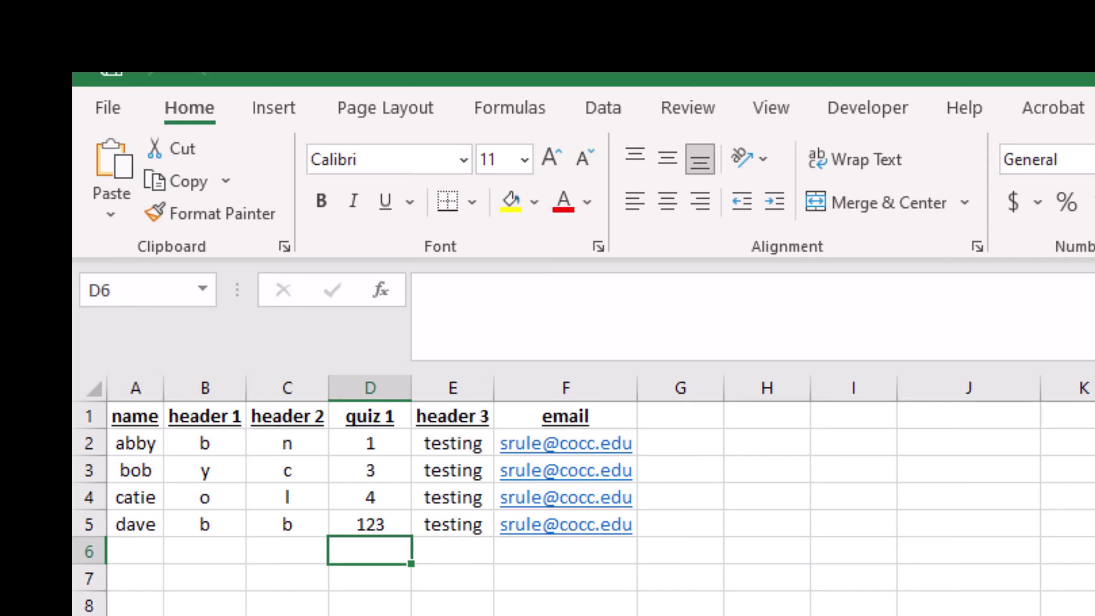
Examine the spreadsheet's name column, the values in each person's row and the email column
click(86, 443)
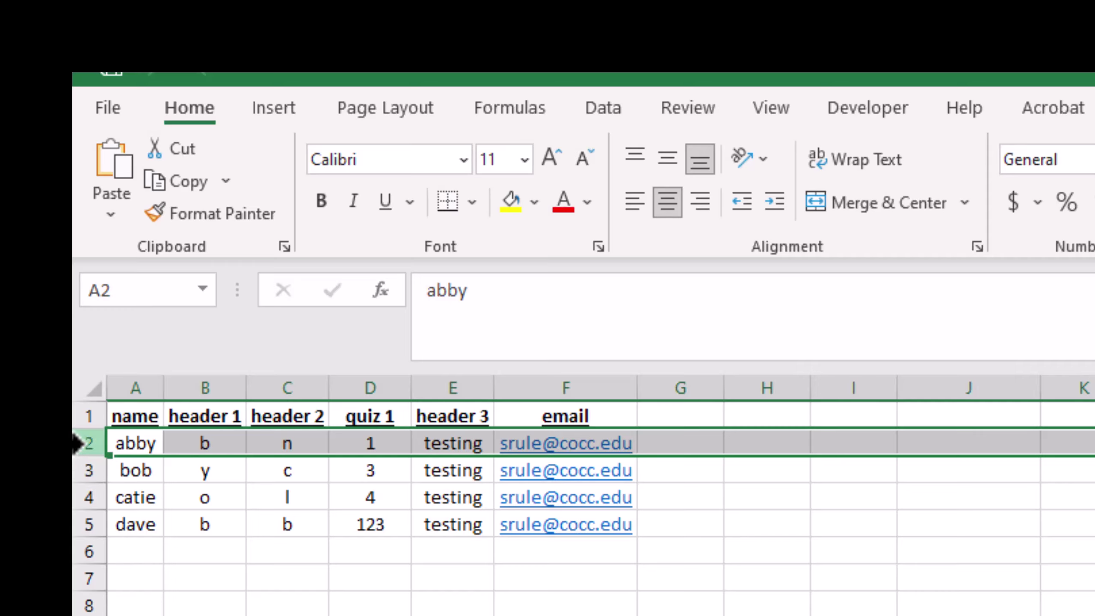
drag(135, 440, 138, 524)
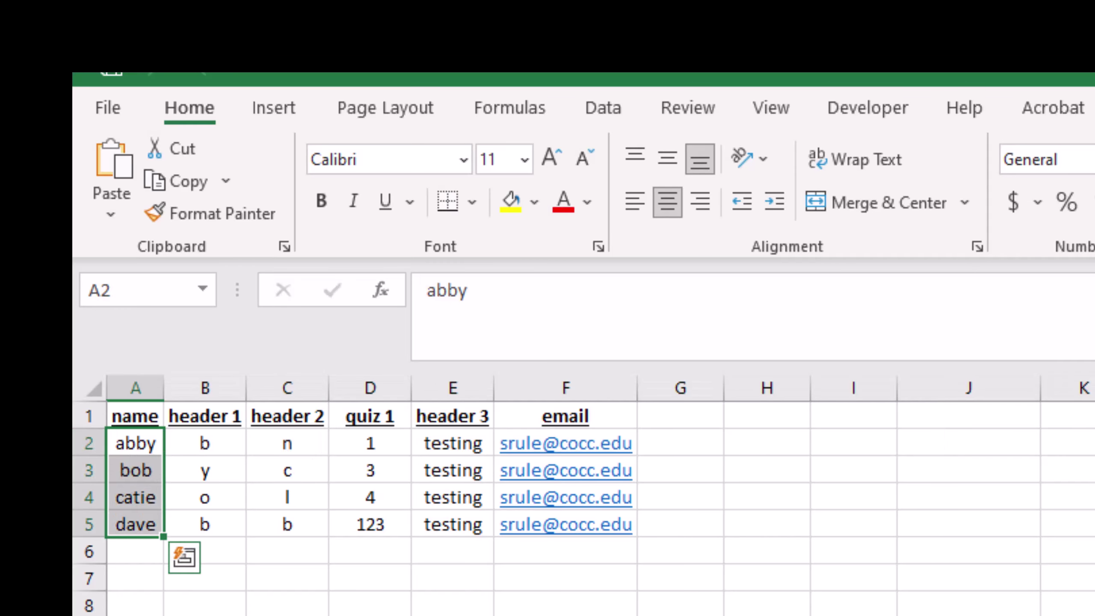
click(89, 443)
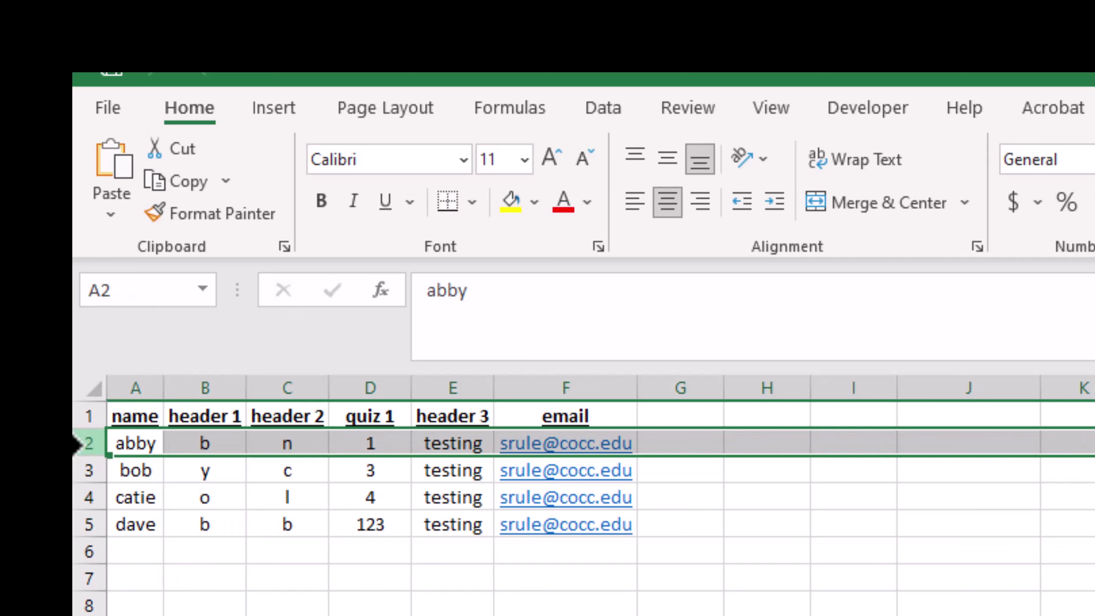
drag(191, 443, 448, 443)
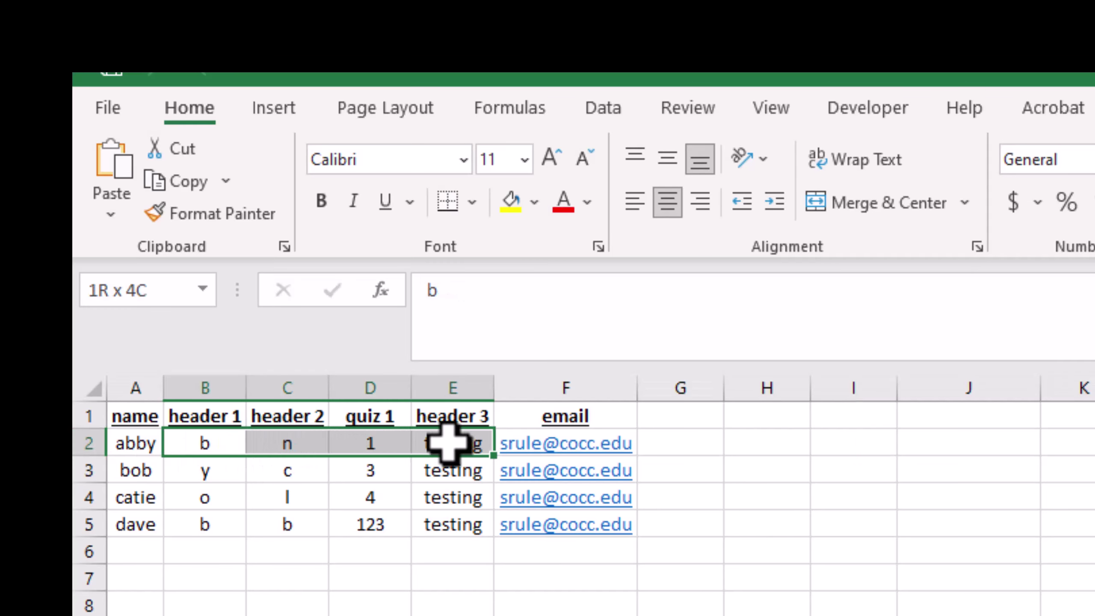
click(89, 470)
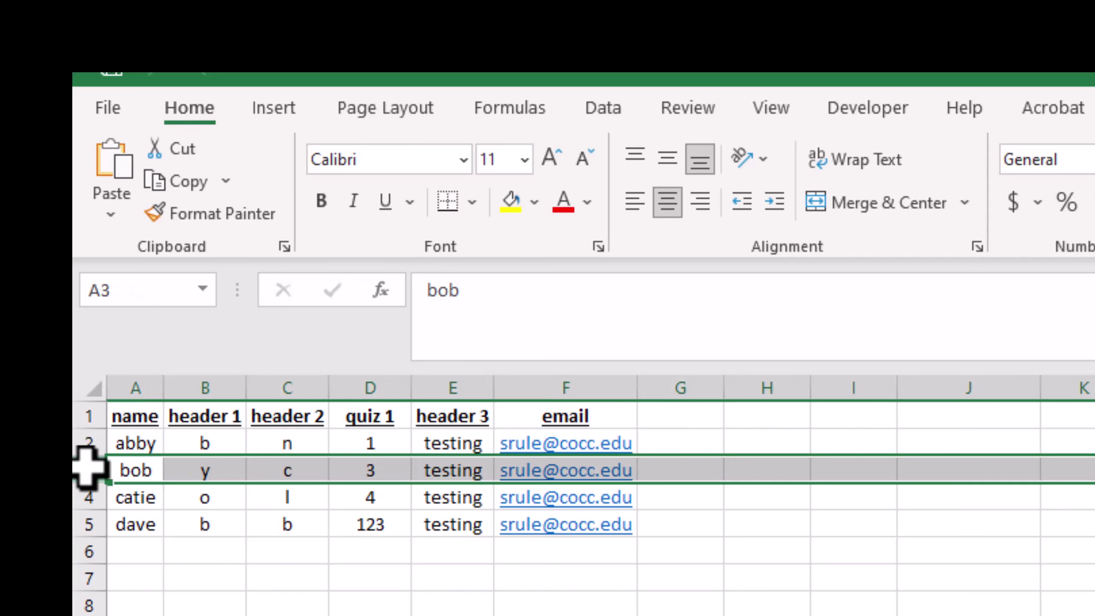
drag(223, 474, 433, 474)
click(128, 497)
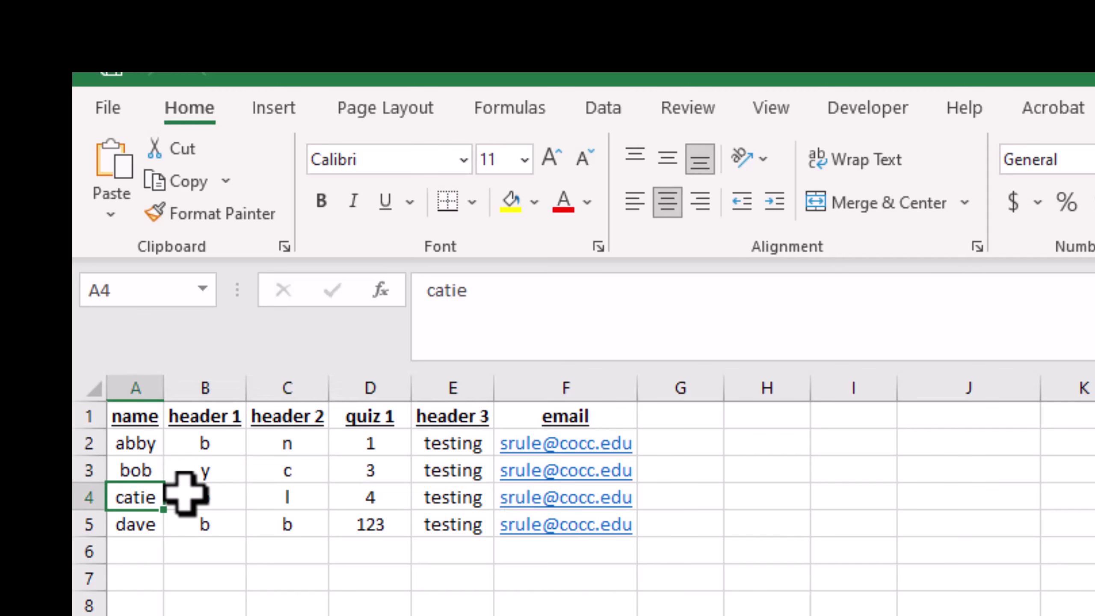
drag(188, 492, 431, 496)
click(405, 576)
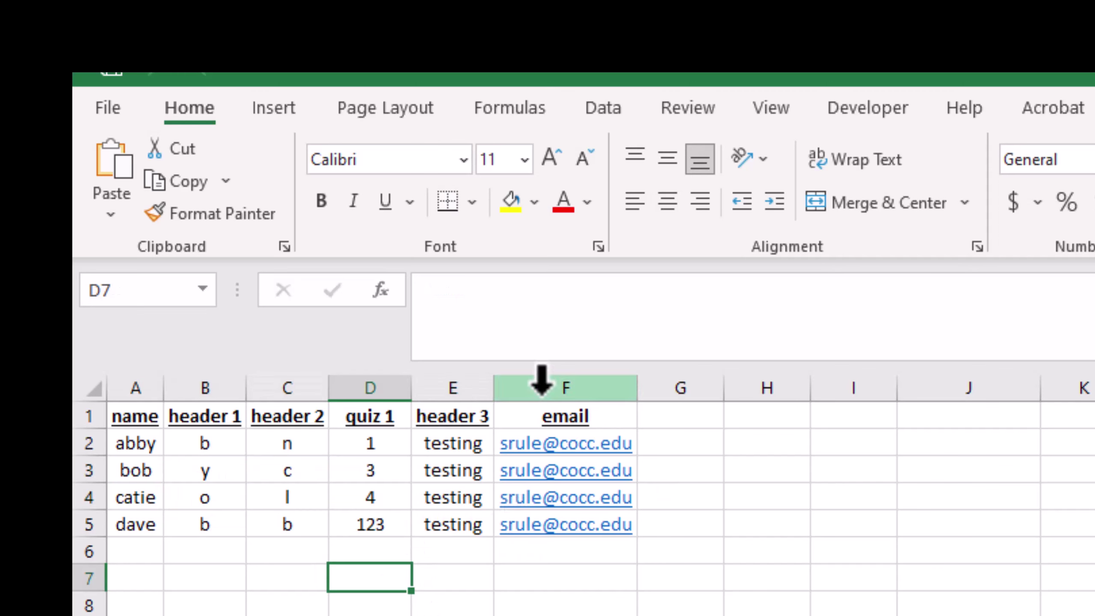
drag(540, 386, 560, 418)
click(560, 419)
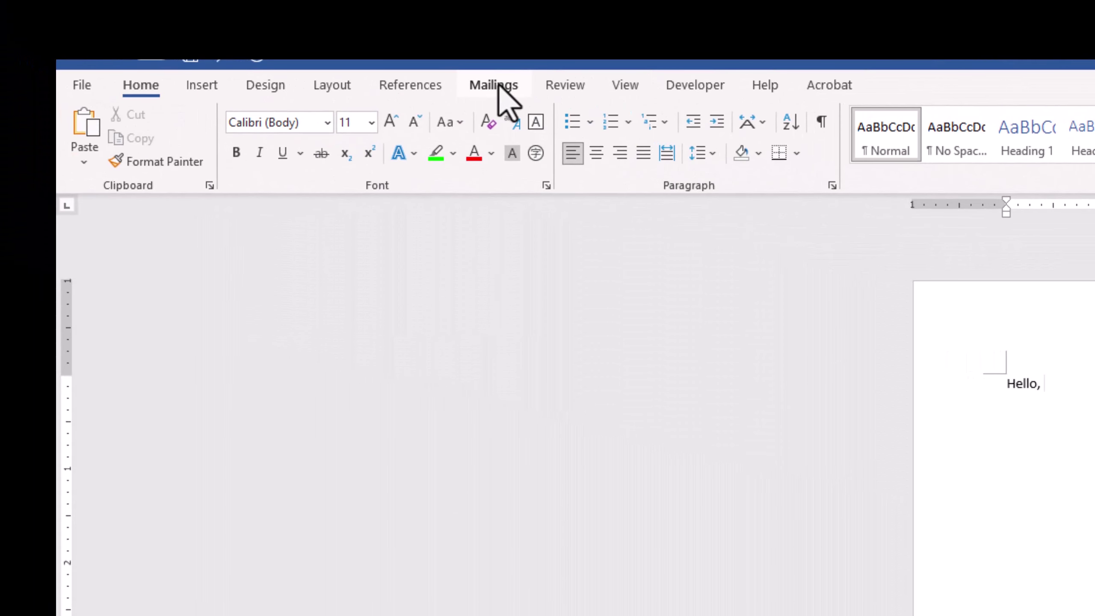
In the Word letter, connect Sheet1$ of For Carlos.xlsx from the Desktop as the mail merge recipient list, with first-row column headers
click(494, 85)
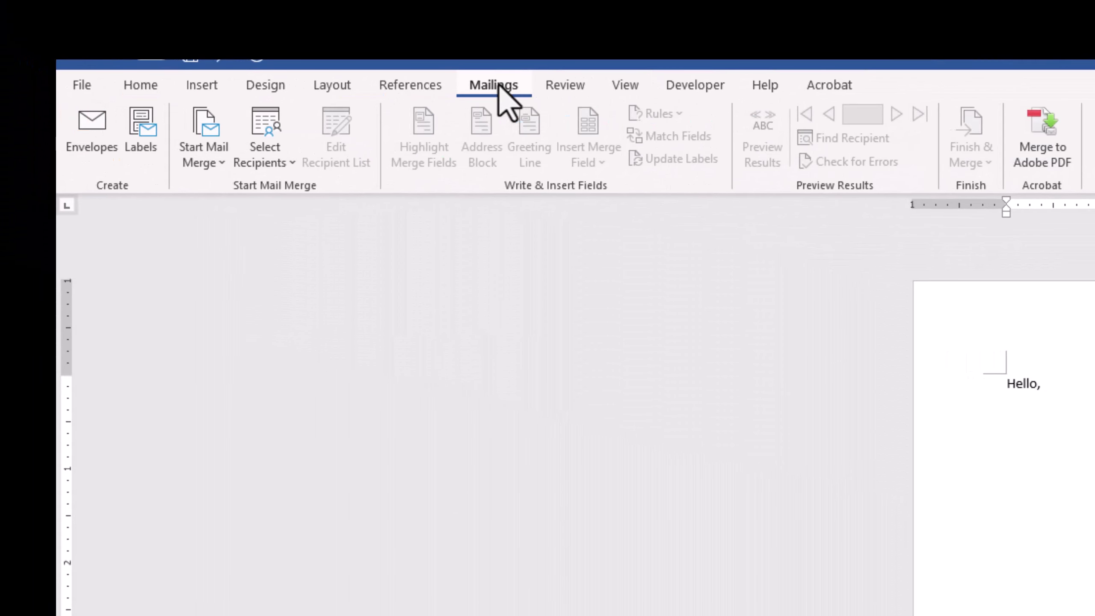
click(270, 164)
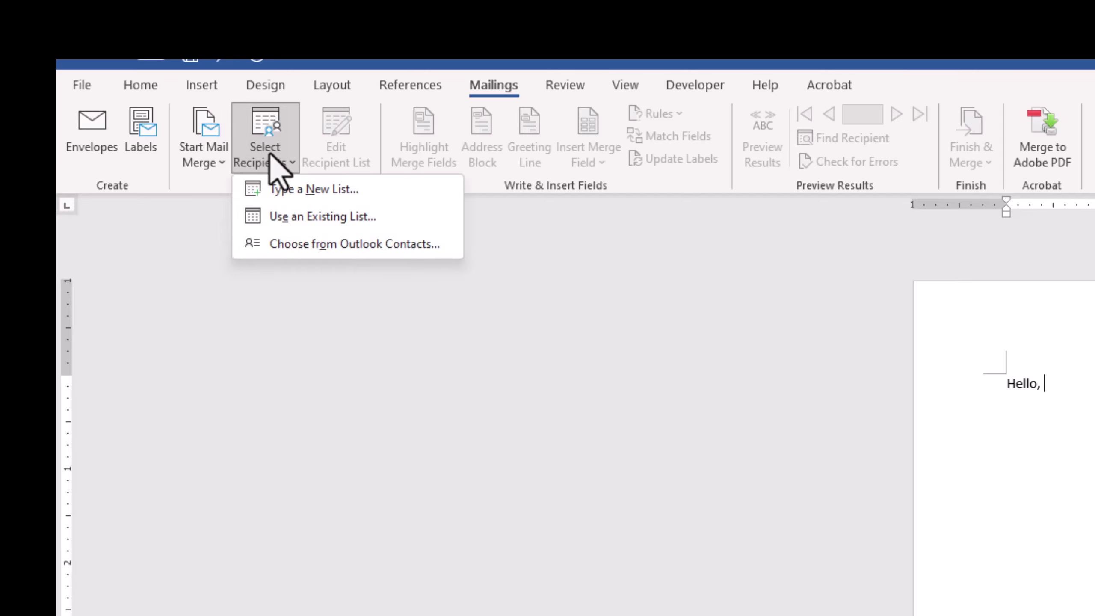
click(324, 216)
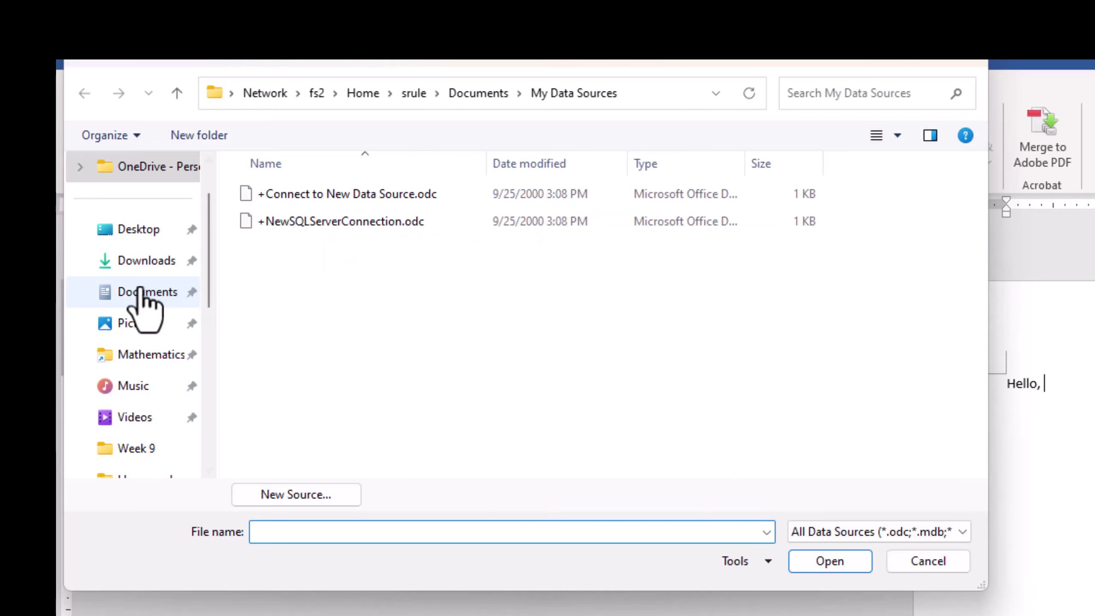
click(138, 231)
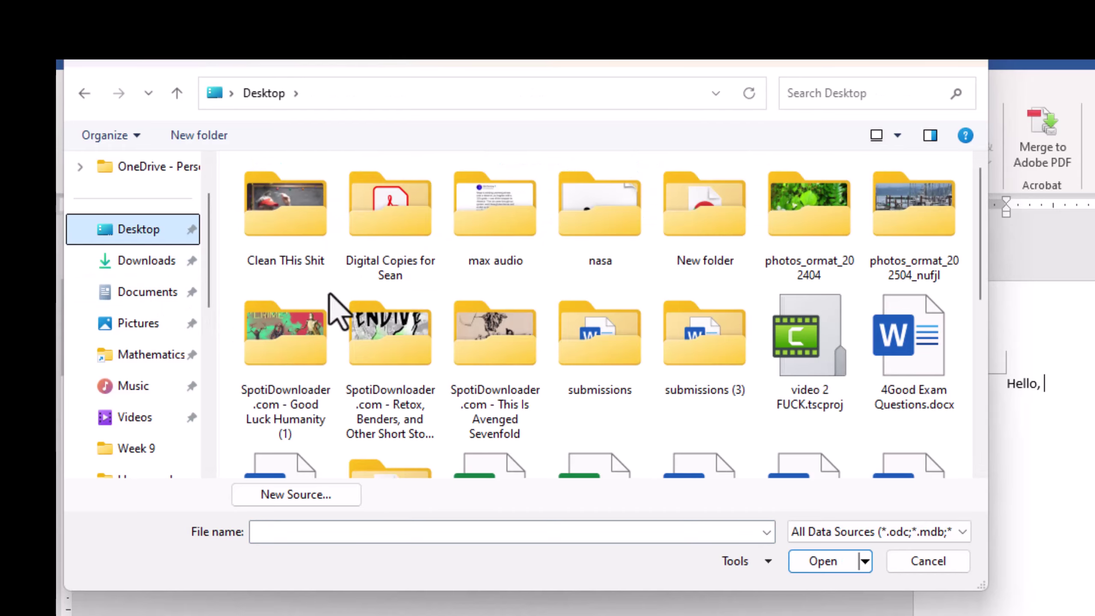
scroll(524, 290, down, 6)
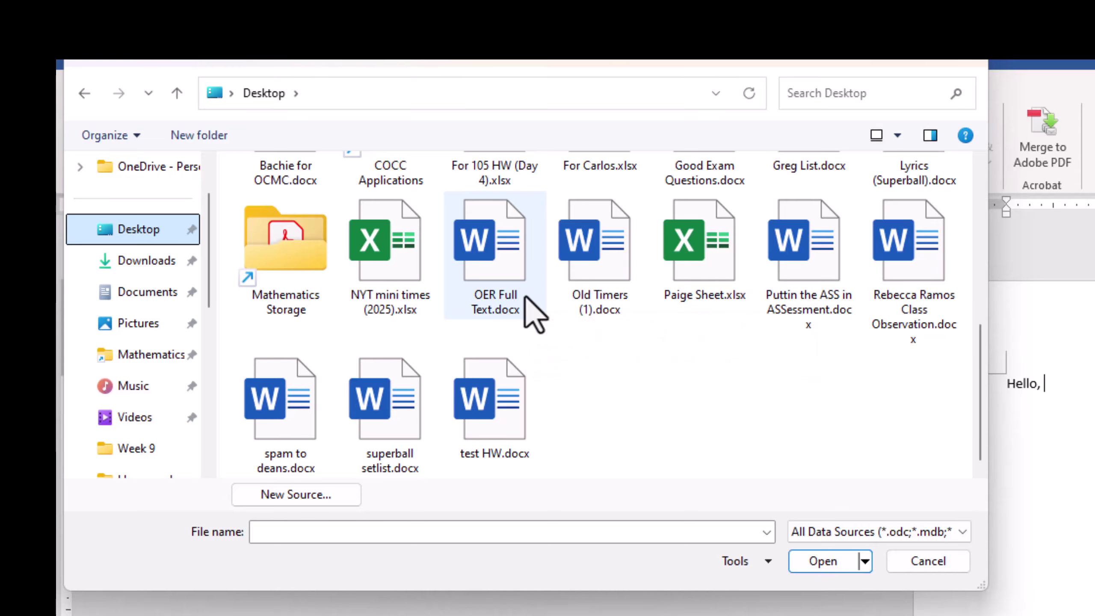
scroll(526, 298, up, 3)
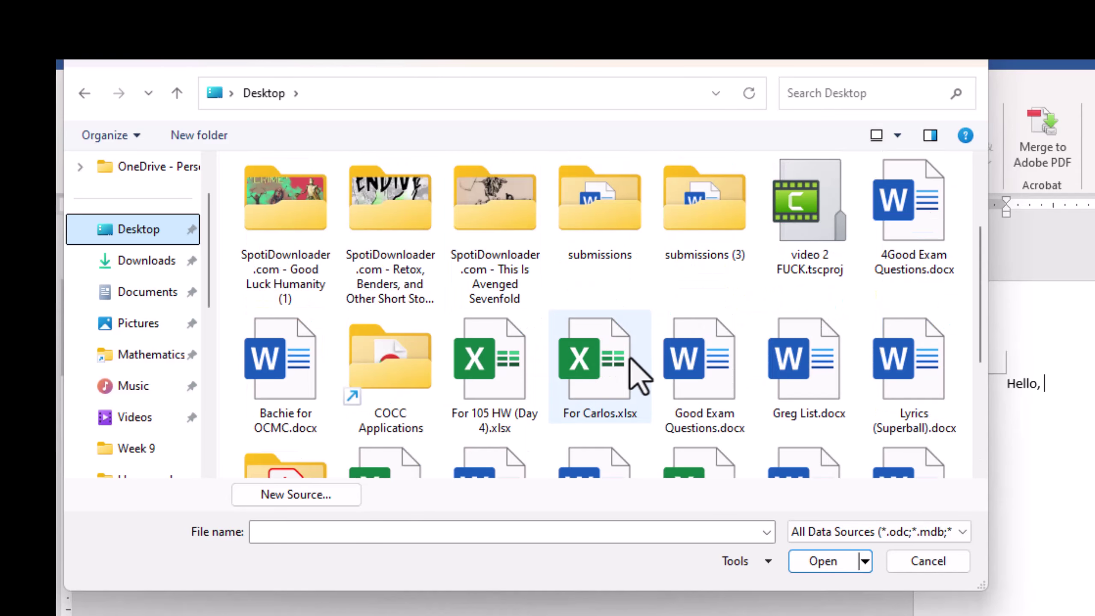
double_click(631, 372)
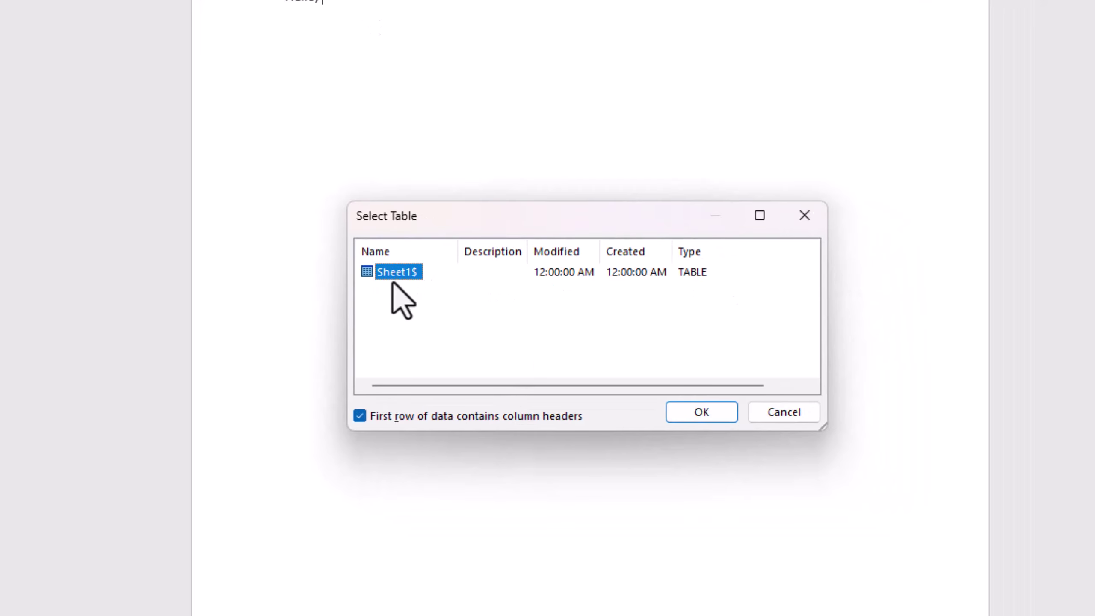
click(707, 416)
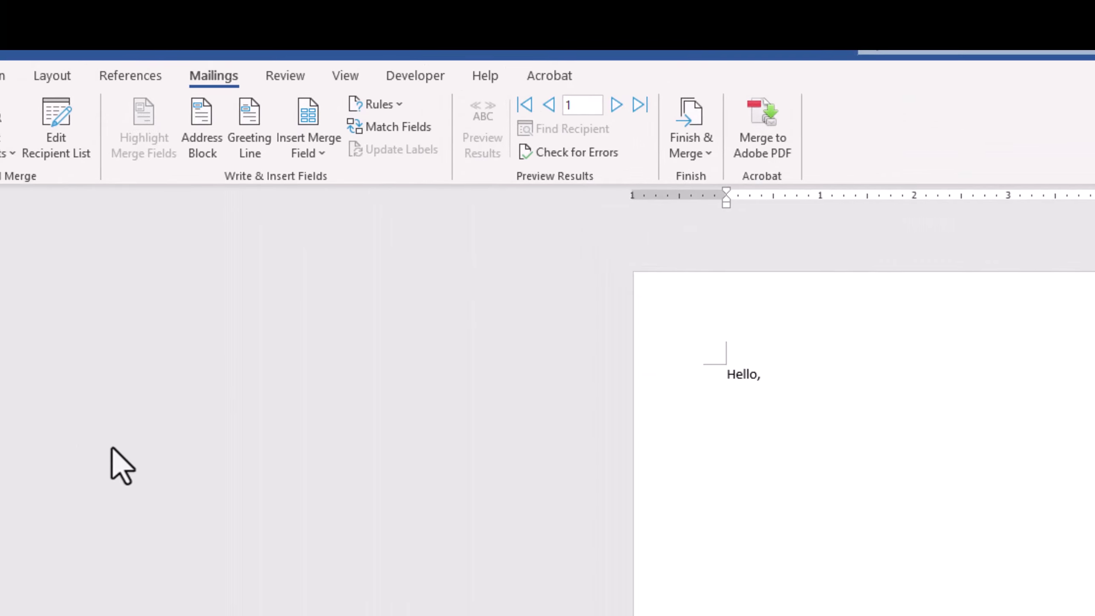
Complete the greeting with the name merge field and an exclamation mark, and insert a table of two columns and four rows below it
click(323, 154)
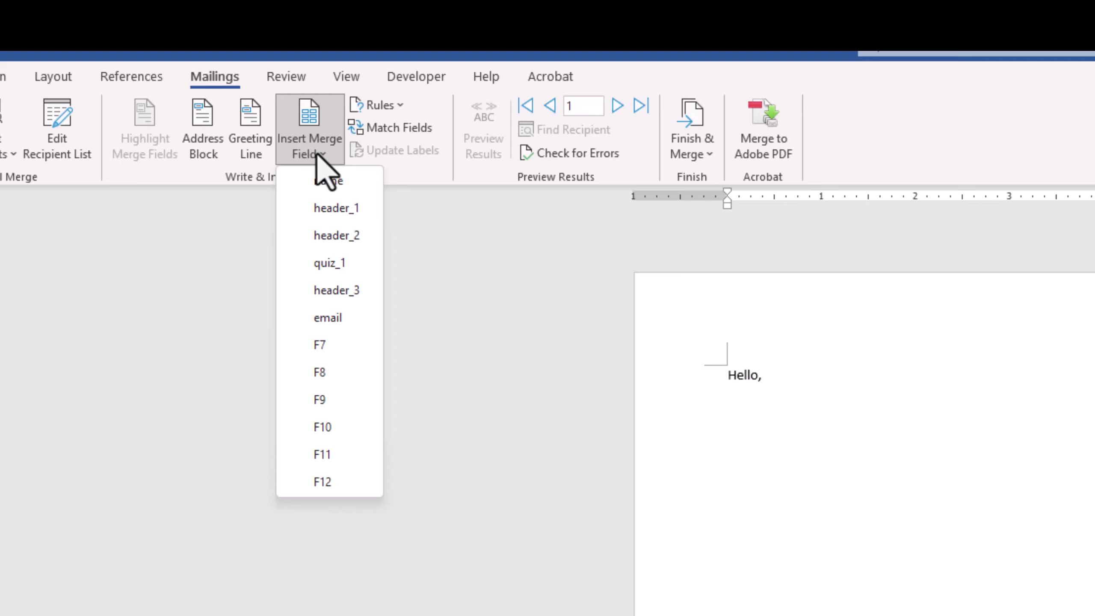
click(326, 181)
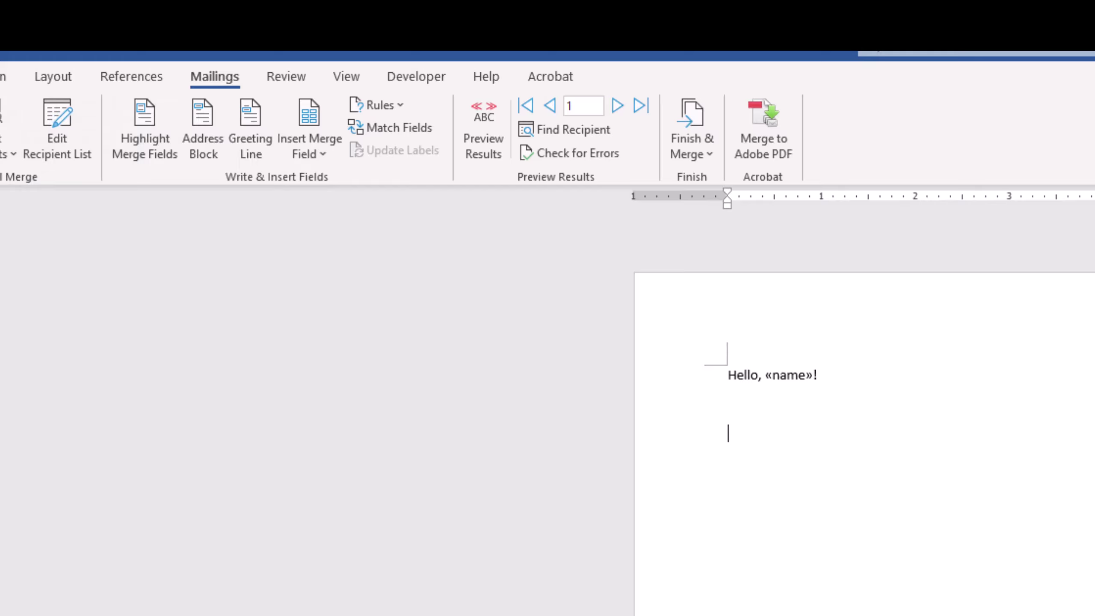
click(95, 51)
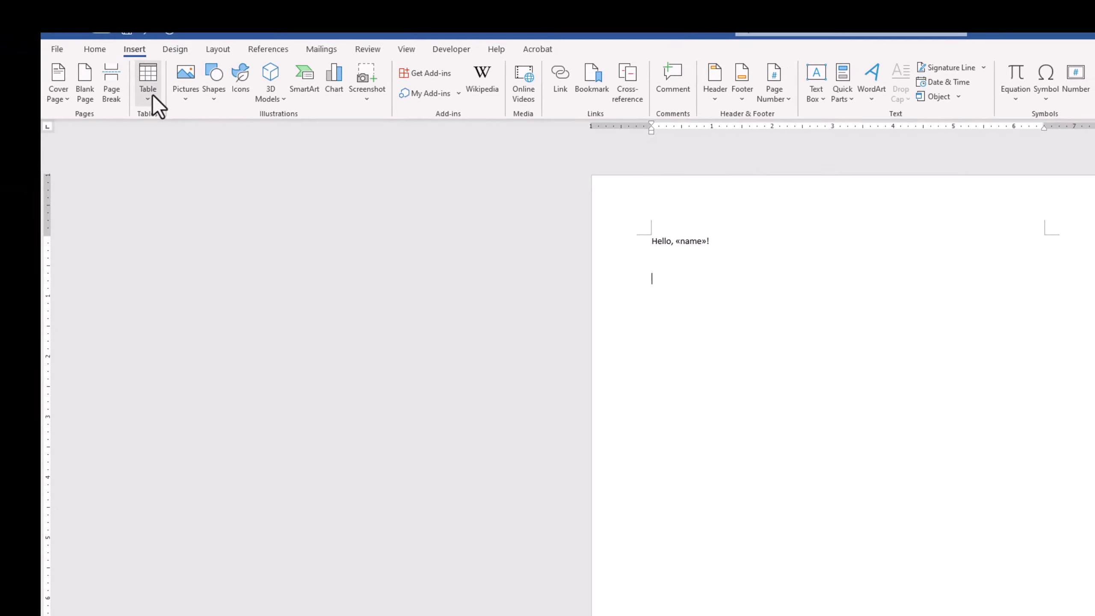
click(152, 93)
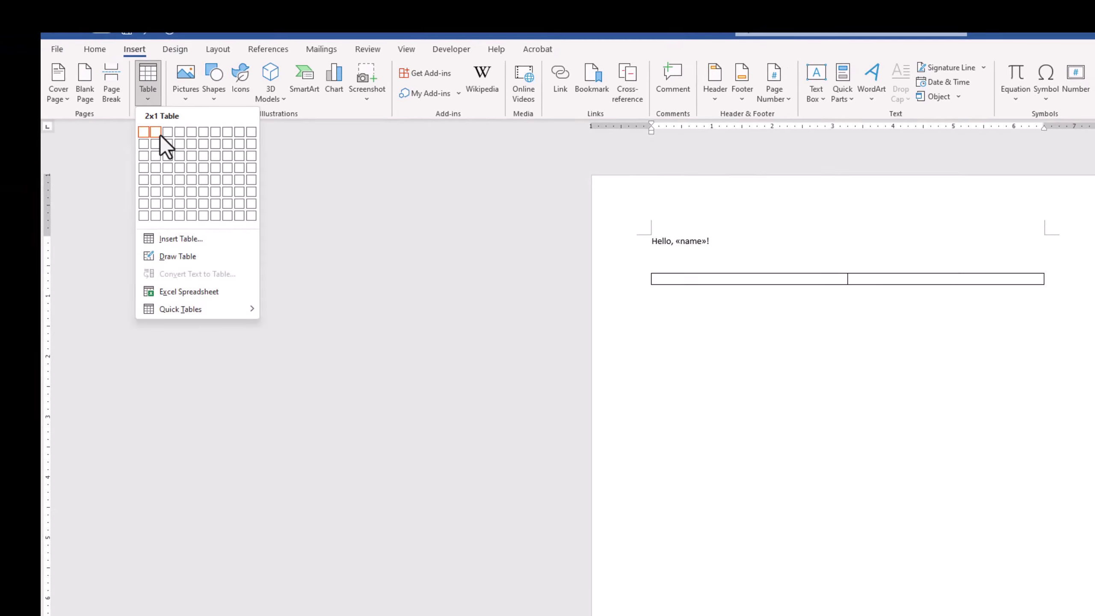
click(157, 173)
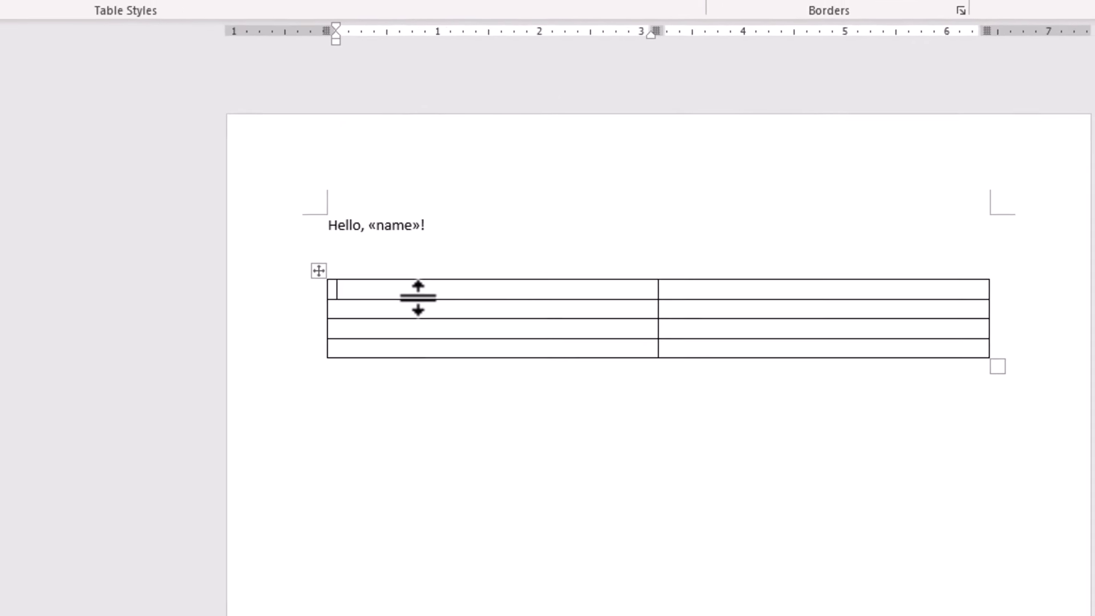
Label the table's first-column cells Thing 1, Thing 2, Thing 3 and Thing 4, and fit that column's width to its text
text(Thing)
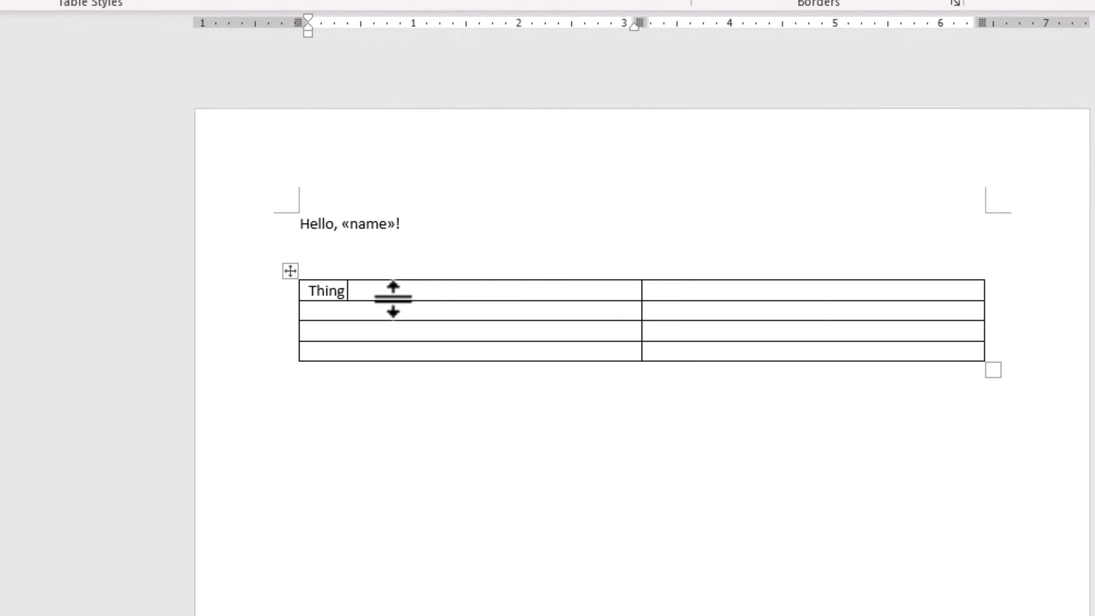
text( 1)
key(Return)
key(BackSpace)
text(ThingTHing )
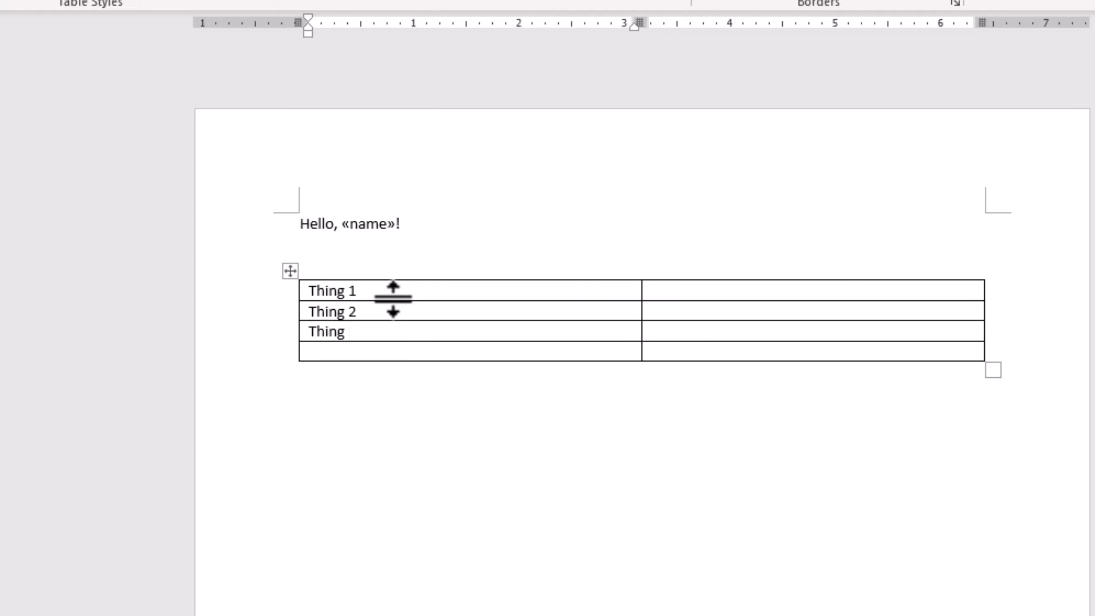
text(Thing 4)
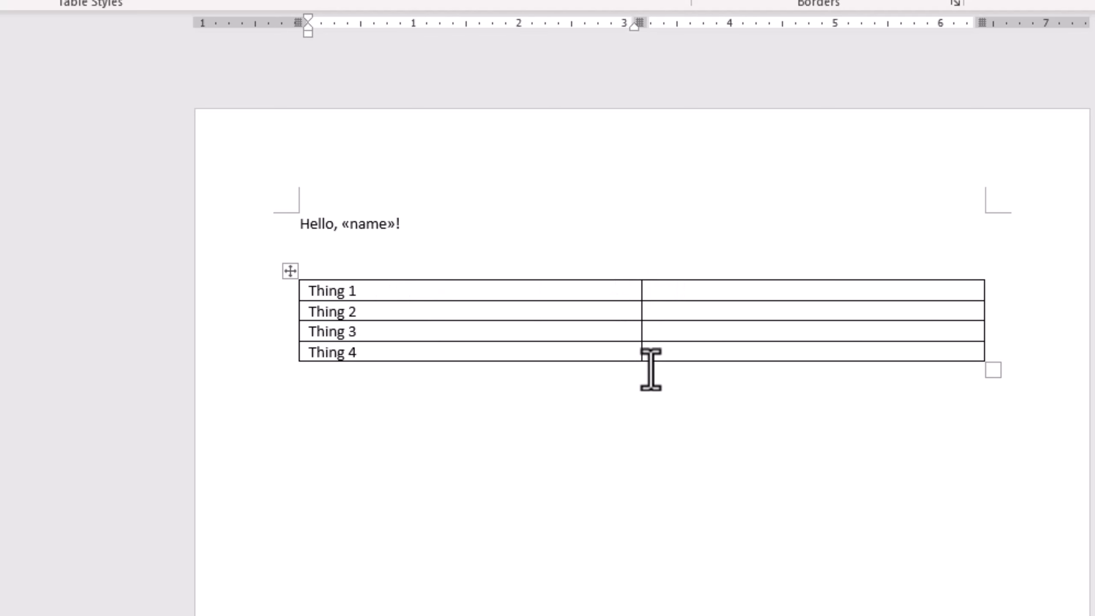
double_click(641, 292)
Insert the header_1 merge field beside Thing 1 and the header_2 merge field beside Thing 2
click(458, 293)
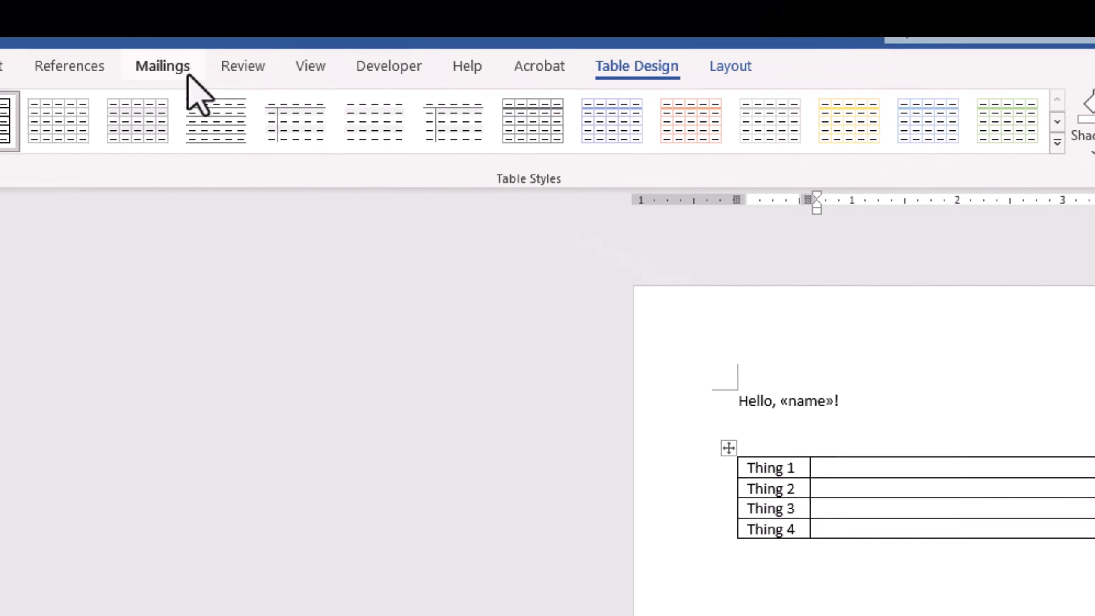
click(188, 78)
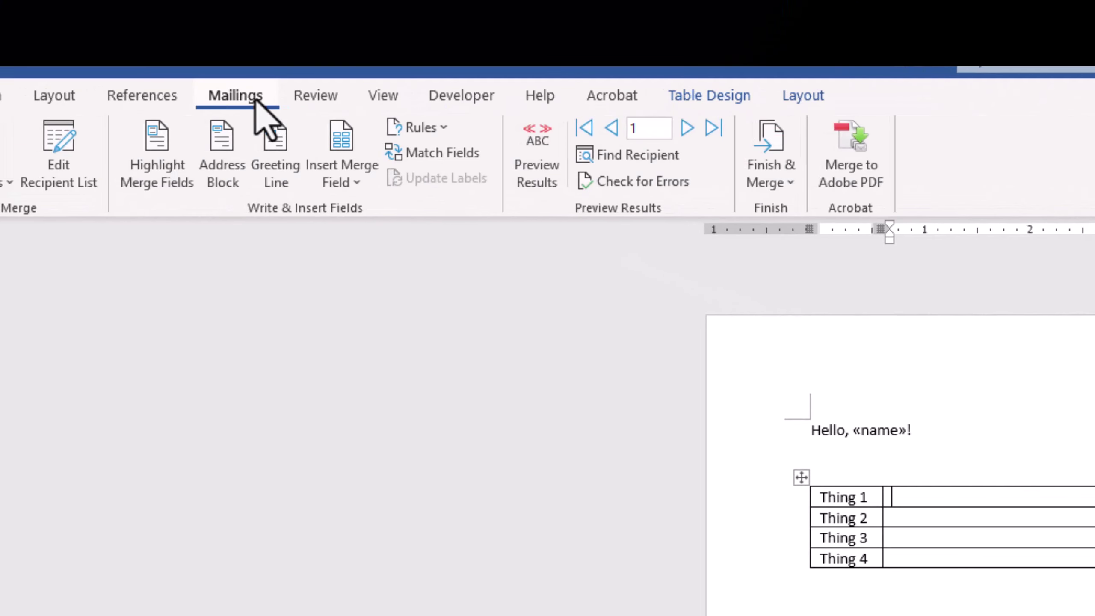
click(344, 183)
click(372, 244)
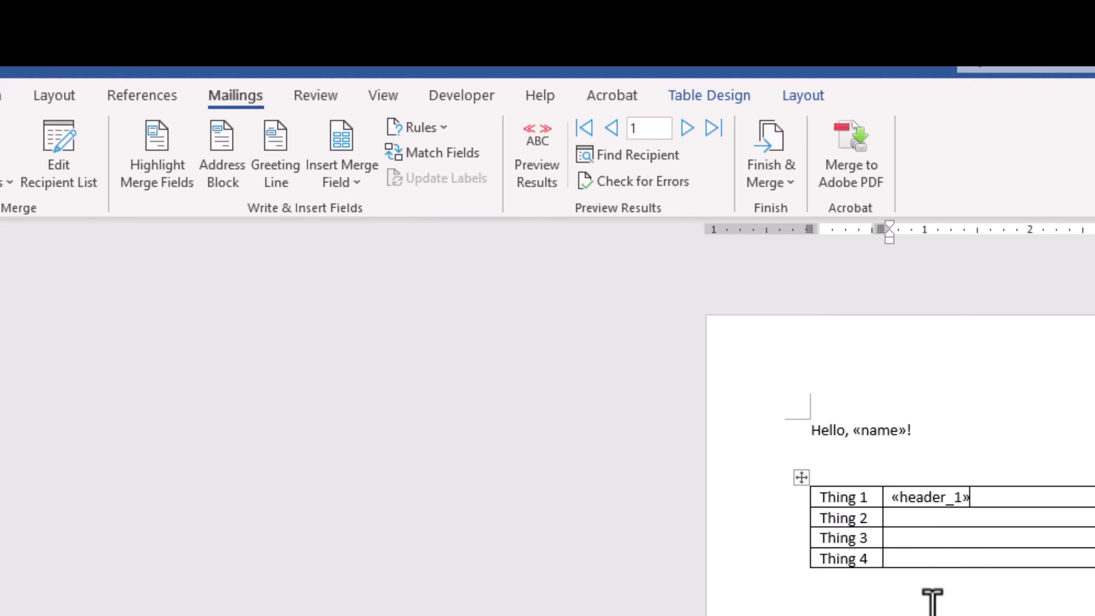
click(917, 523)
click(366, 182)
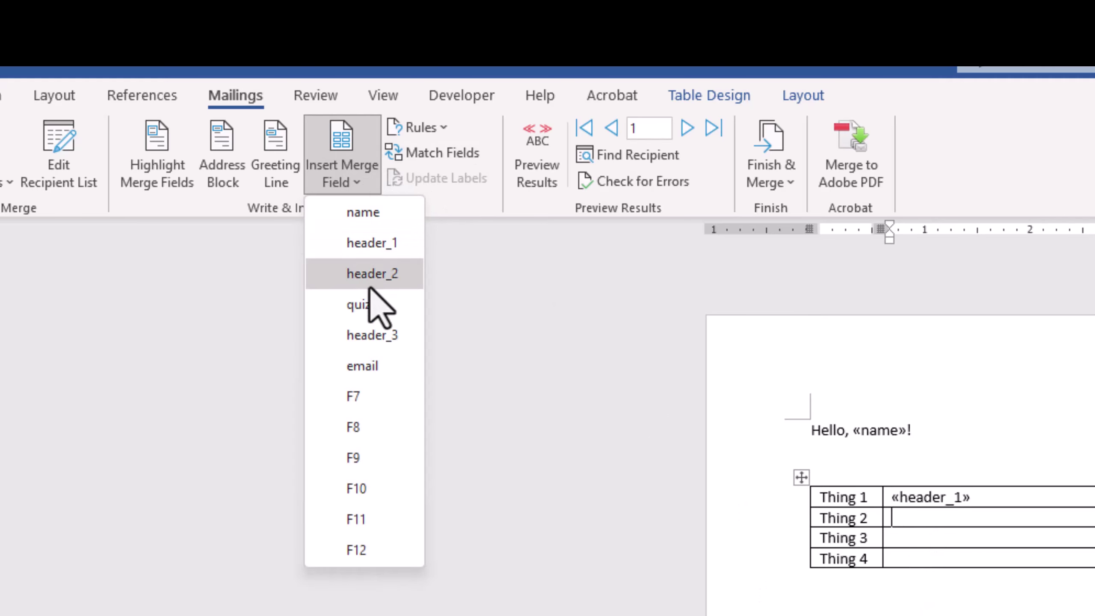
click(373, 275)
Insert the quiz_1 merge field beside Thing 3 and the header_3 merge field beside Thing 4
click(893, 538)
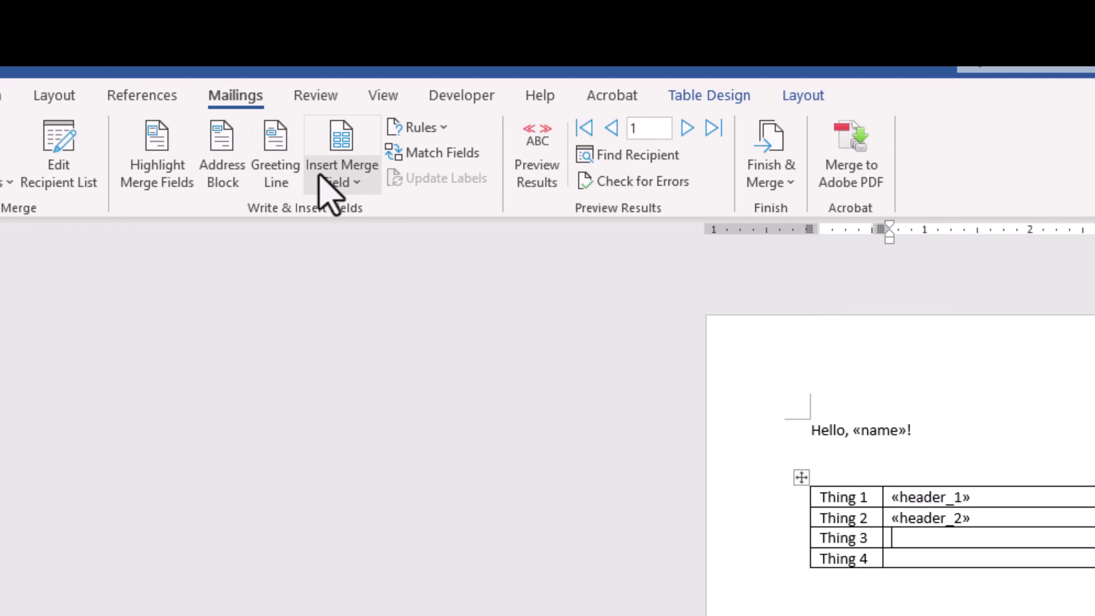
click(331, 183)
click(367, 304)
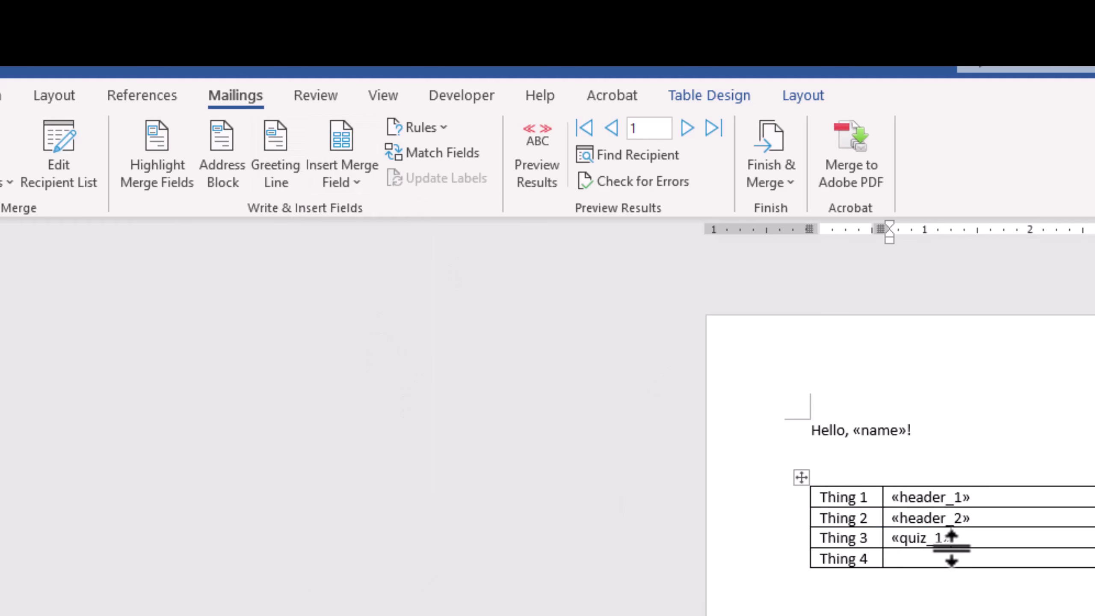
click(929, 561)
click(340, 181)
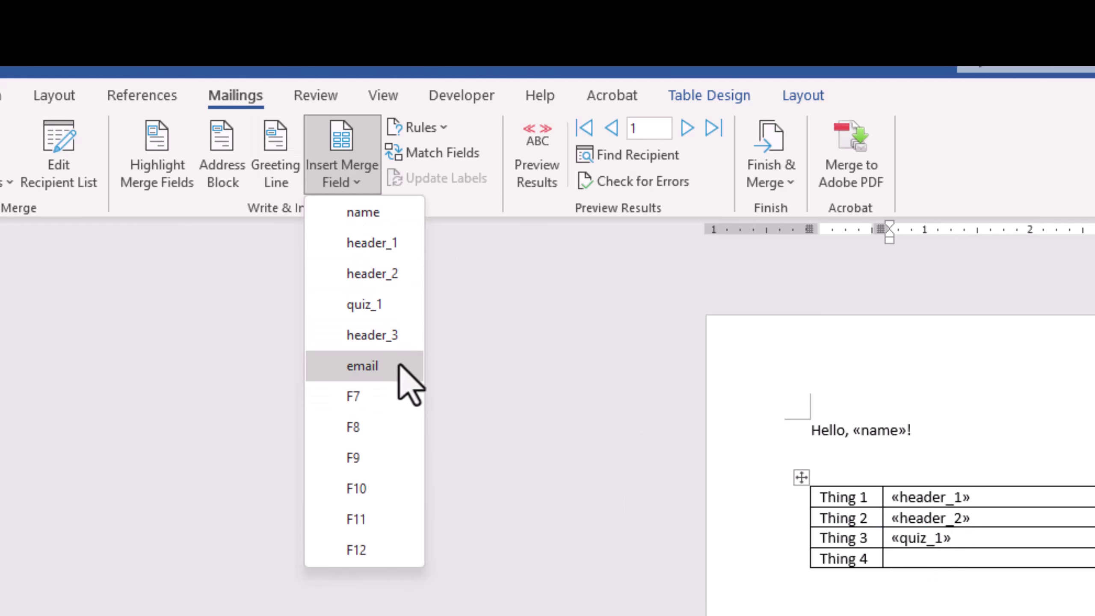
click(396, 342)
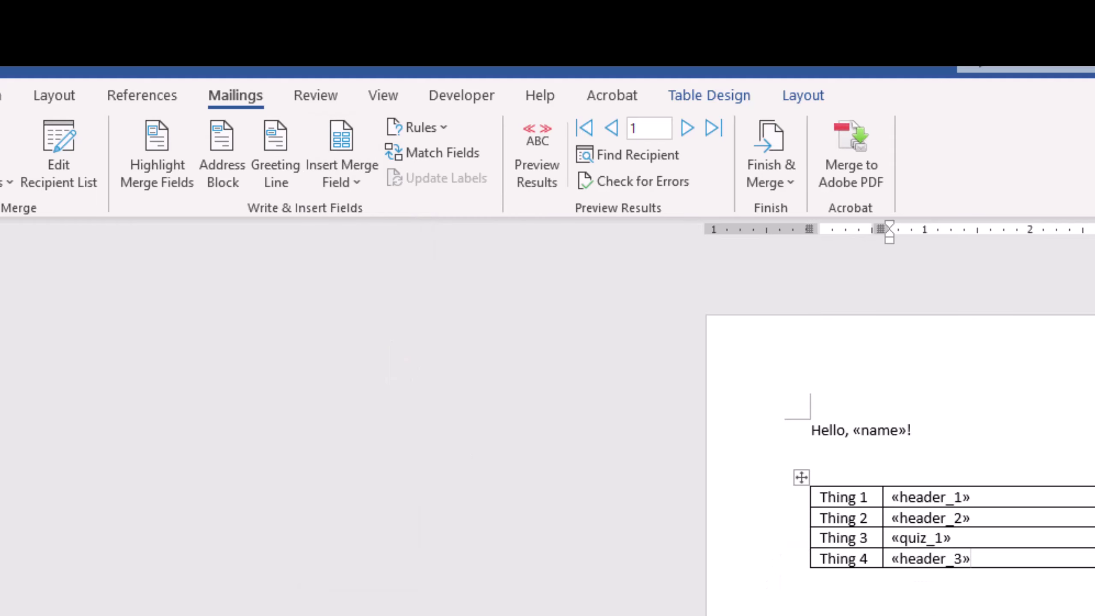
click(321, 183)
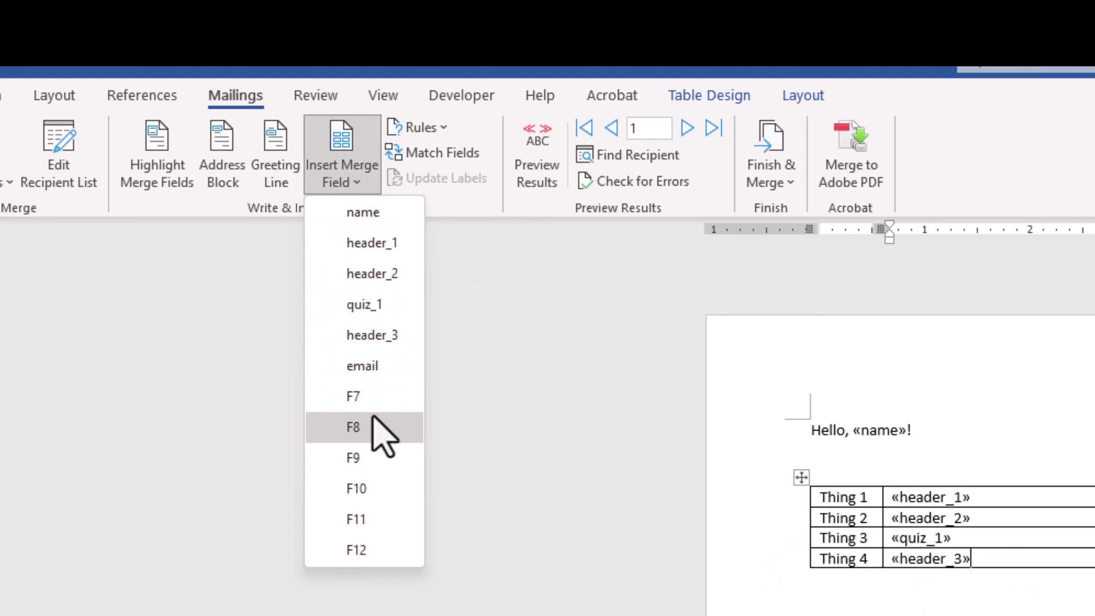
click(100, 539)
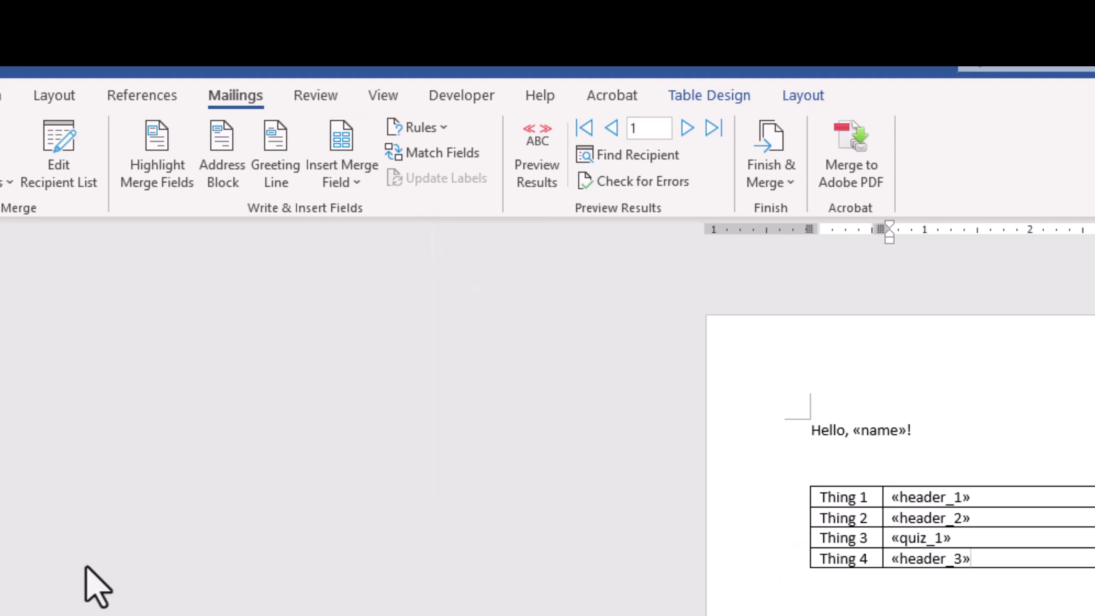
click(358, 184)
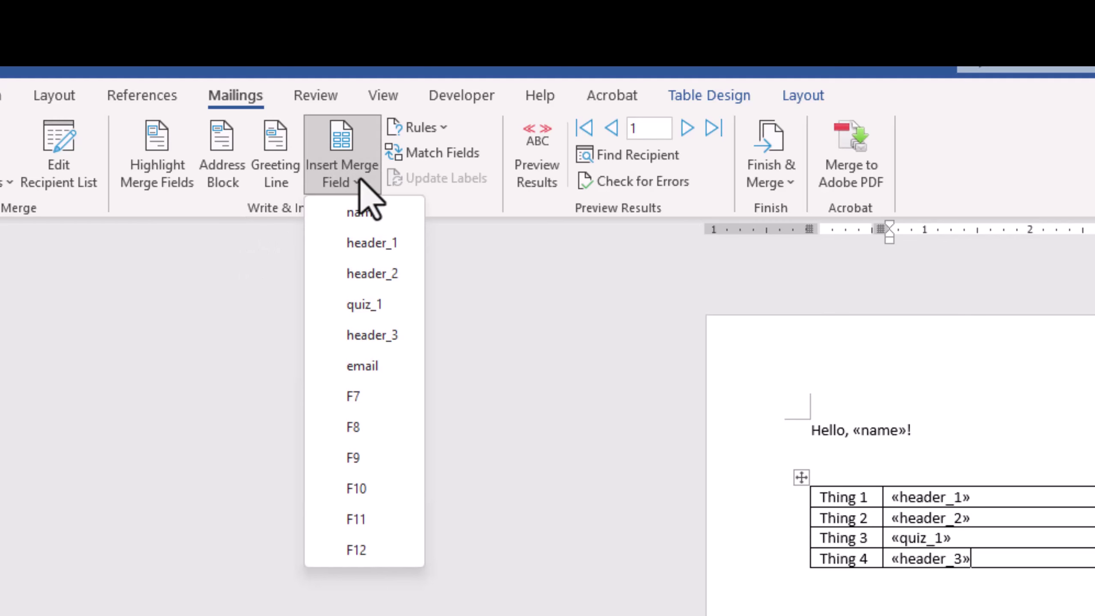
Preview the merge results in the letter, browse through the following recipients' records, and return to the first record
click(1051, 610)
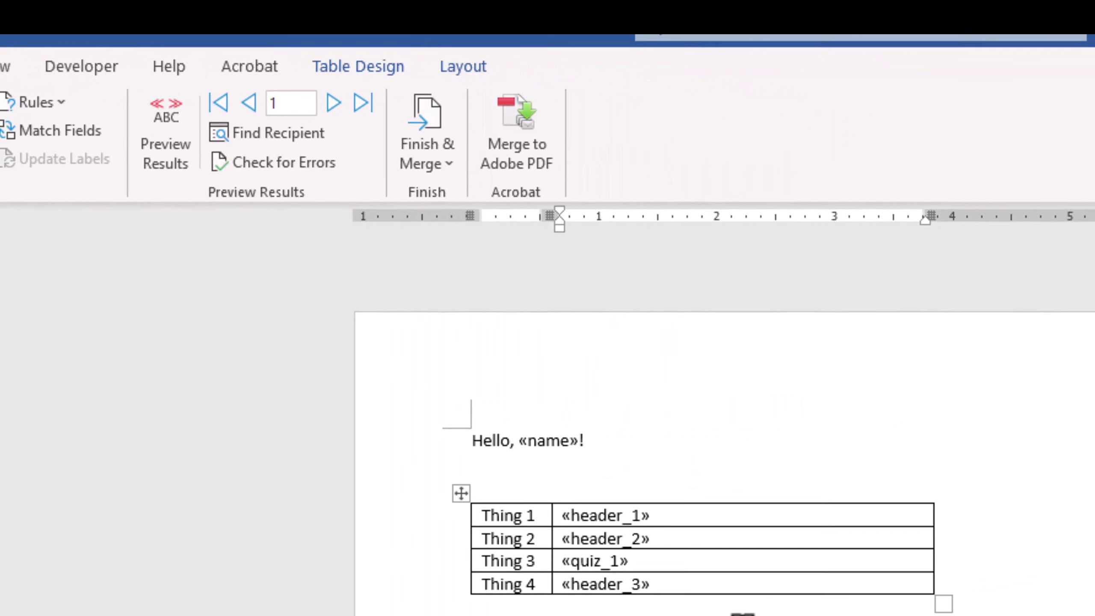
click(164, 113)
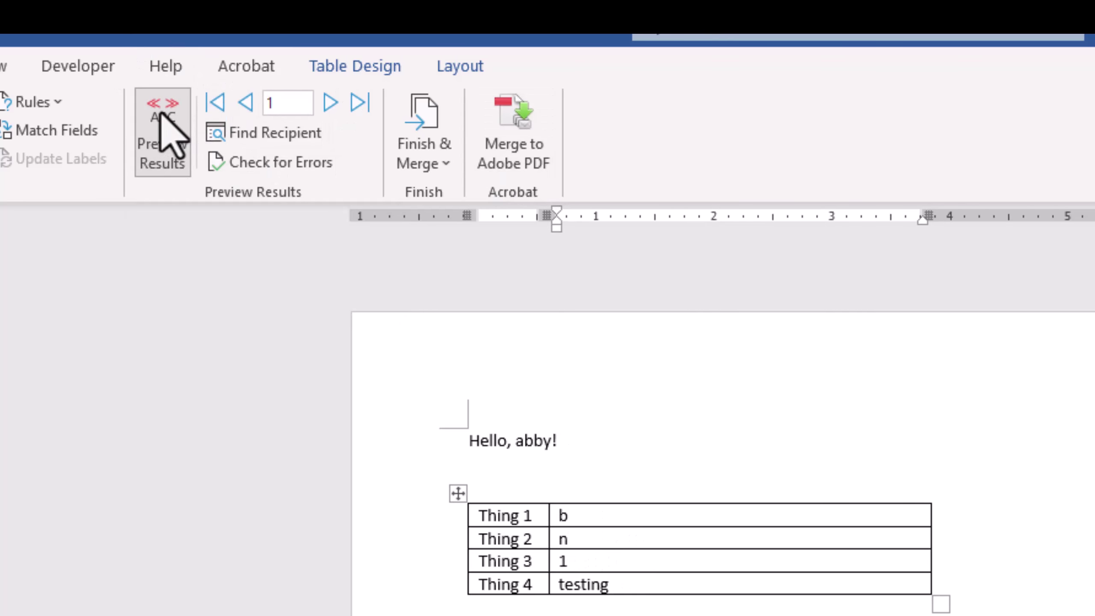
click(330, 103)
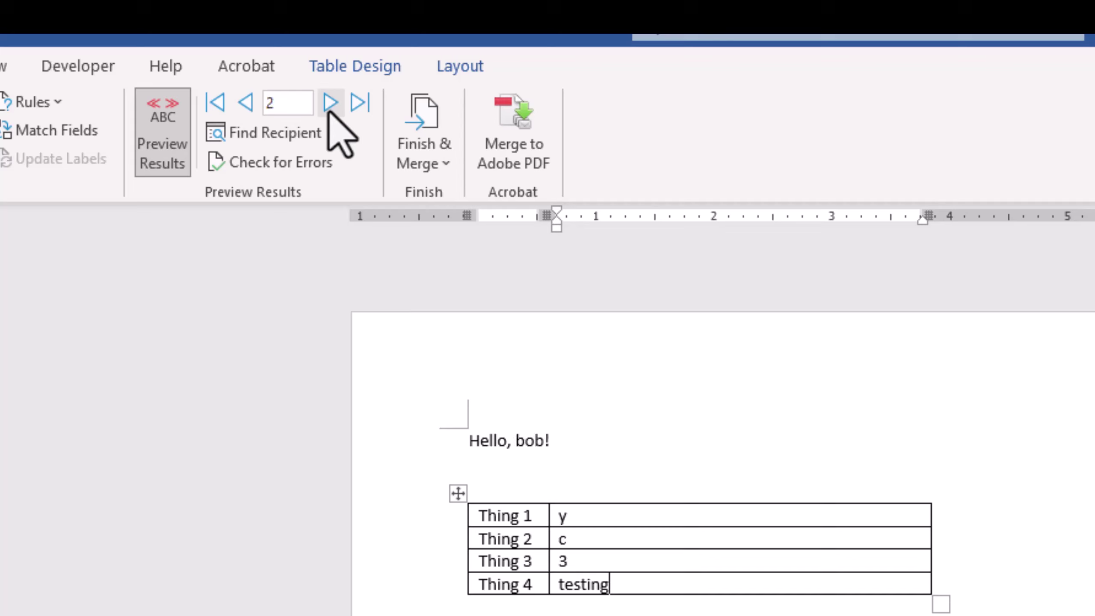
click(330, 104)
click(330, 103)
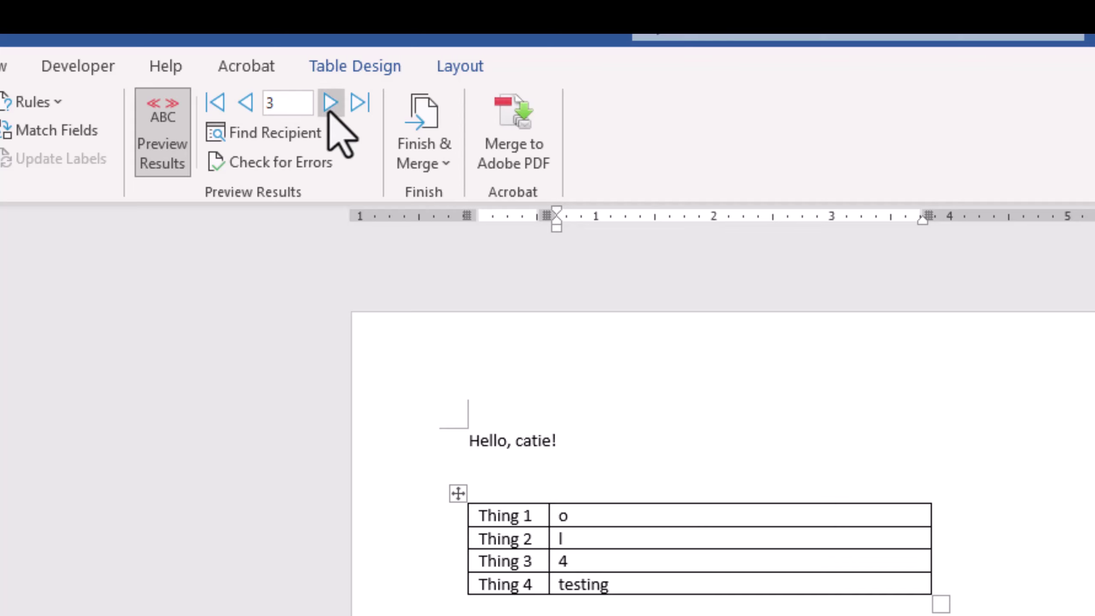
click(244, 106)
click(244, 106)
click(245, 106)
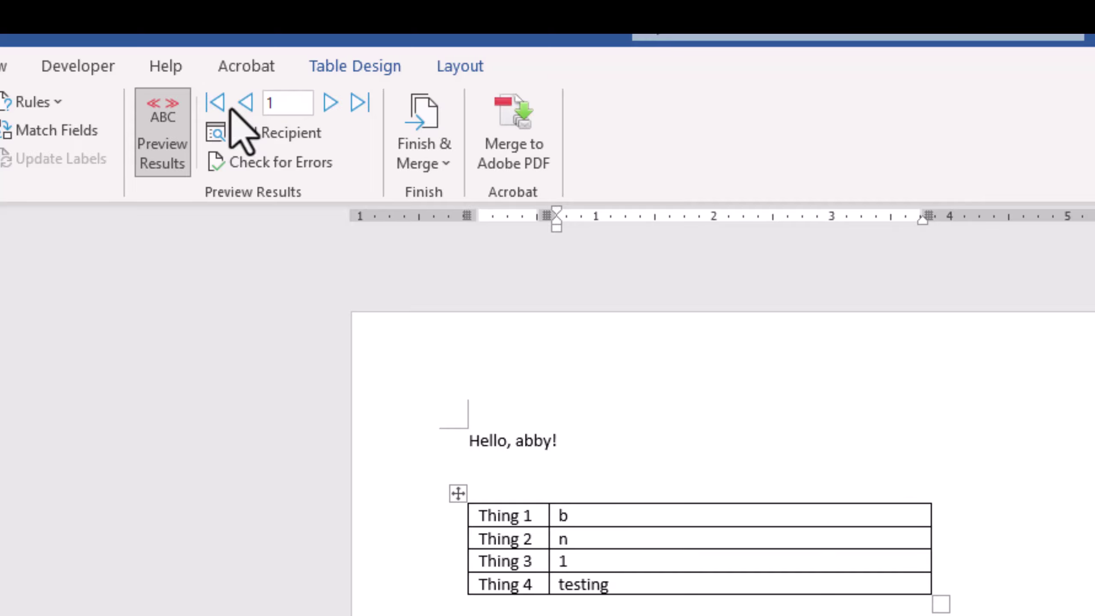
Send the merged letter as e-mail messages for all records, using the email field for the recipients and "test!" as the subject line
click(434, 168)
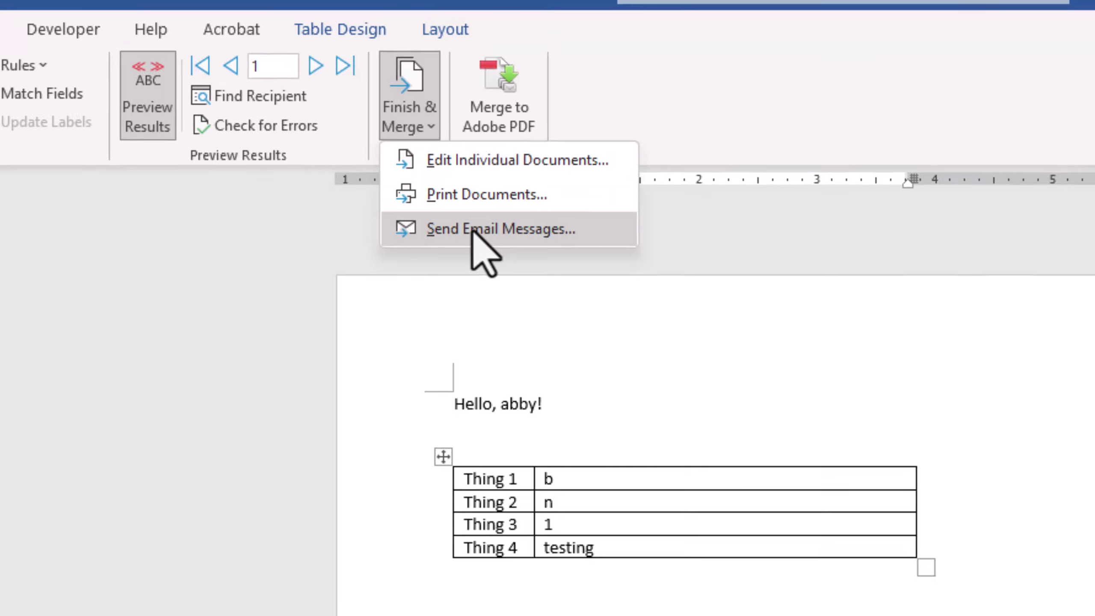
click(489, 267)
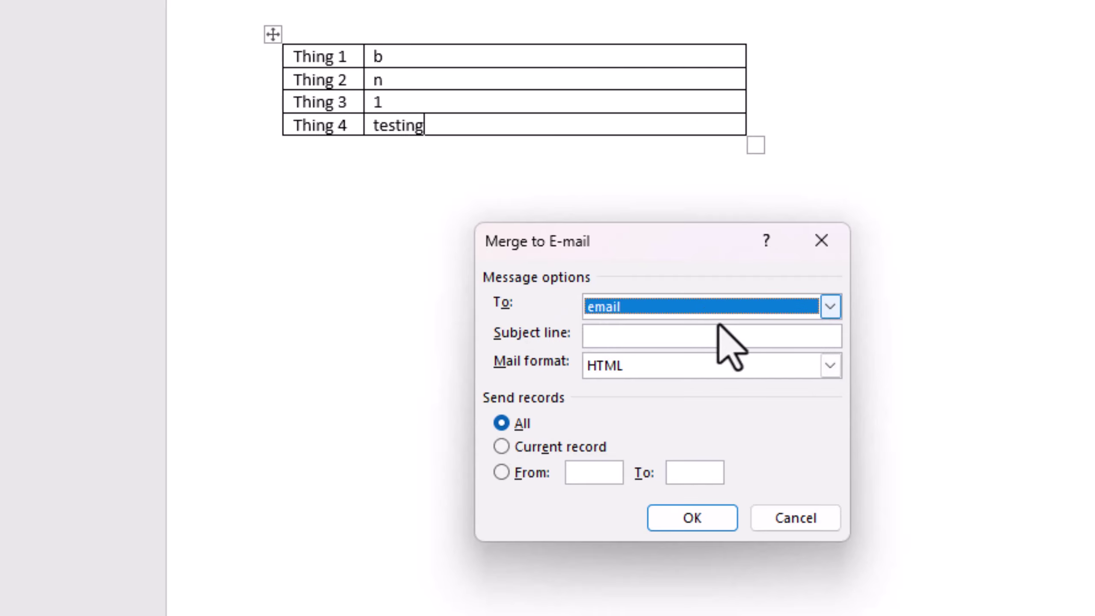
click(829, 307)
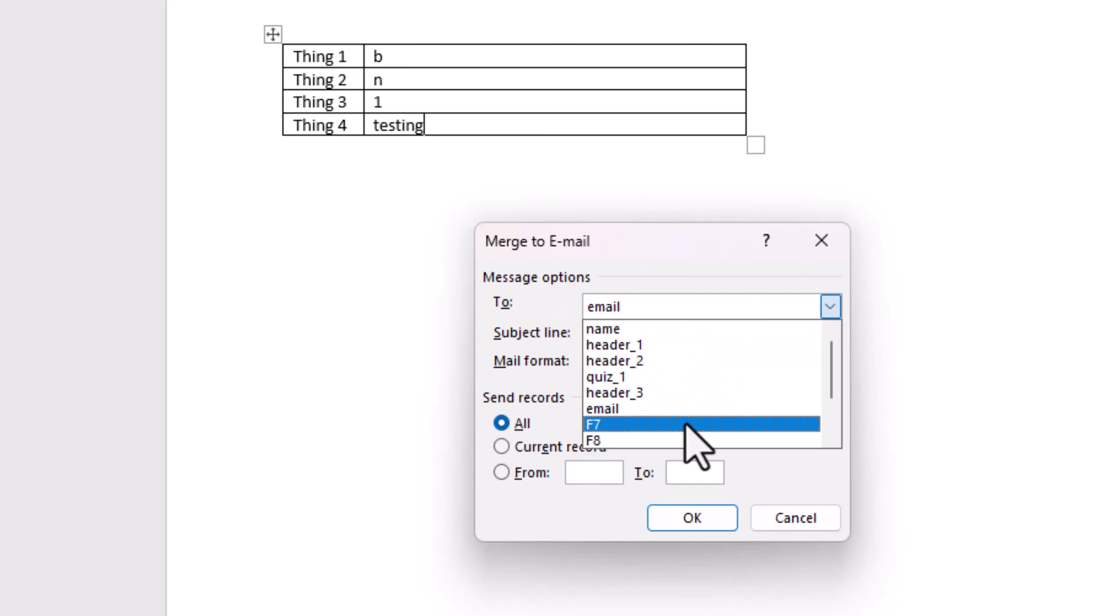
click(679, 410)
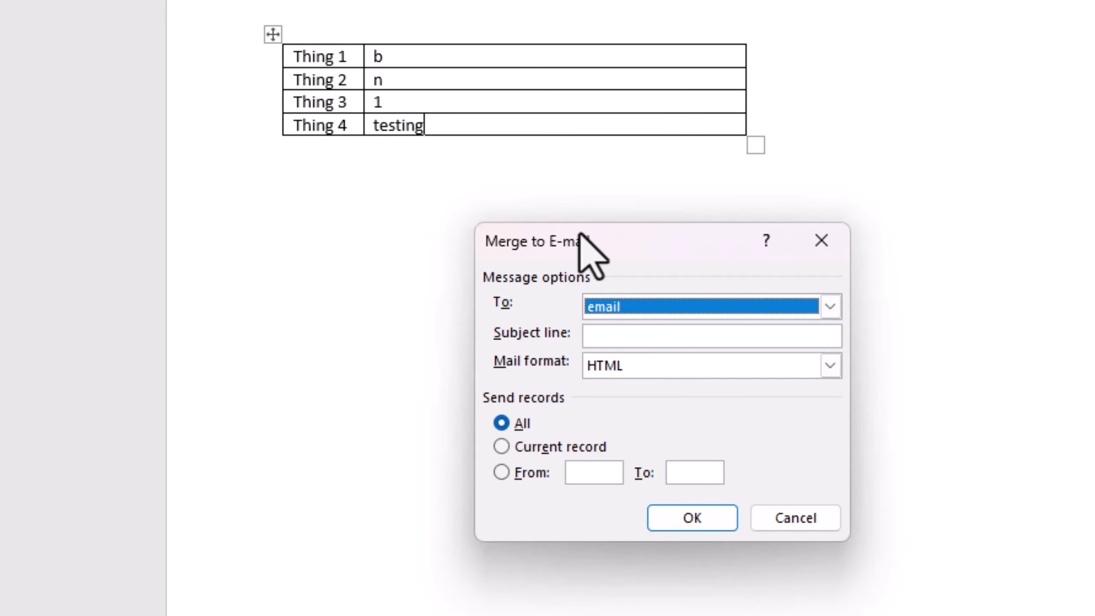
click(638, 341)
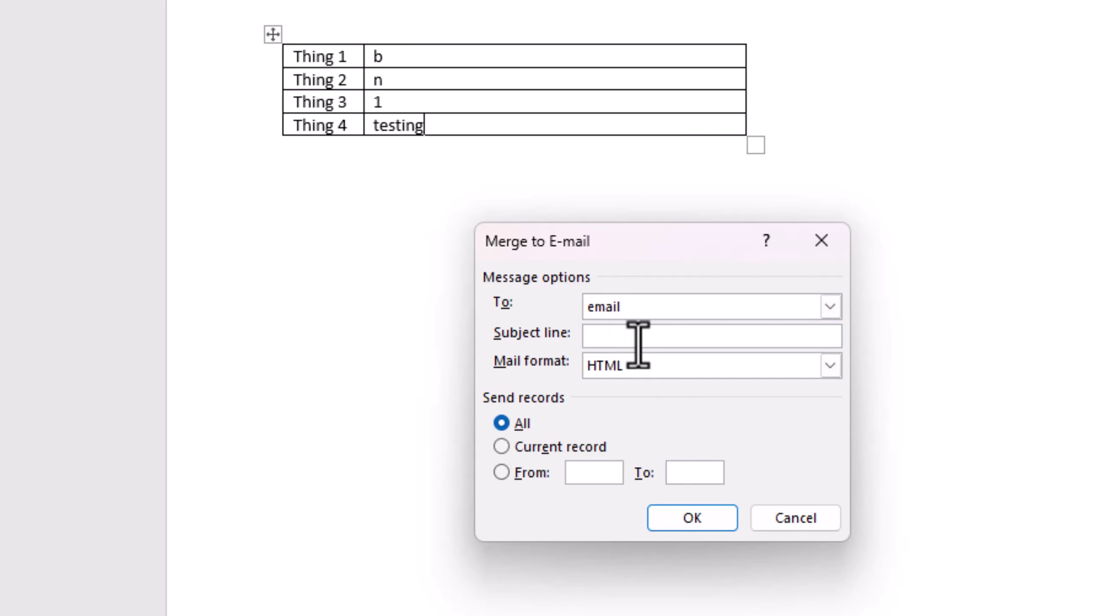
text(test!)
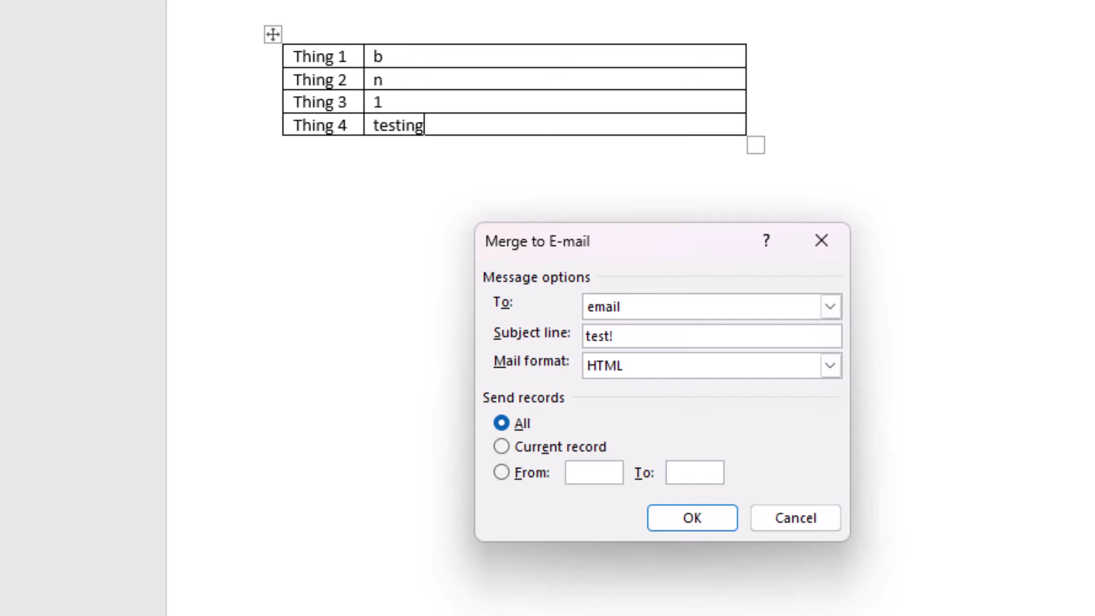
click(690, 510)
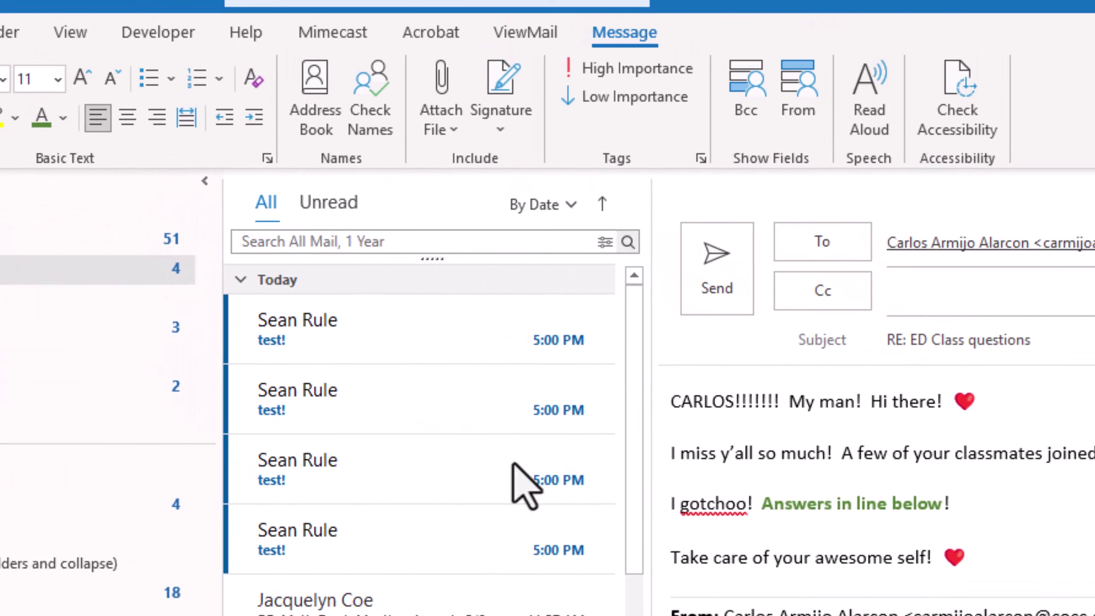
In Outlook, go through the received "test!" messages from newest to oldest to check each one's greeting and table values
click(451, 354)
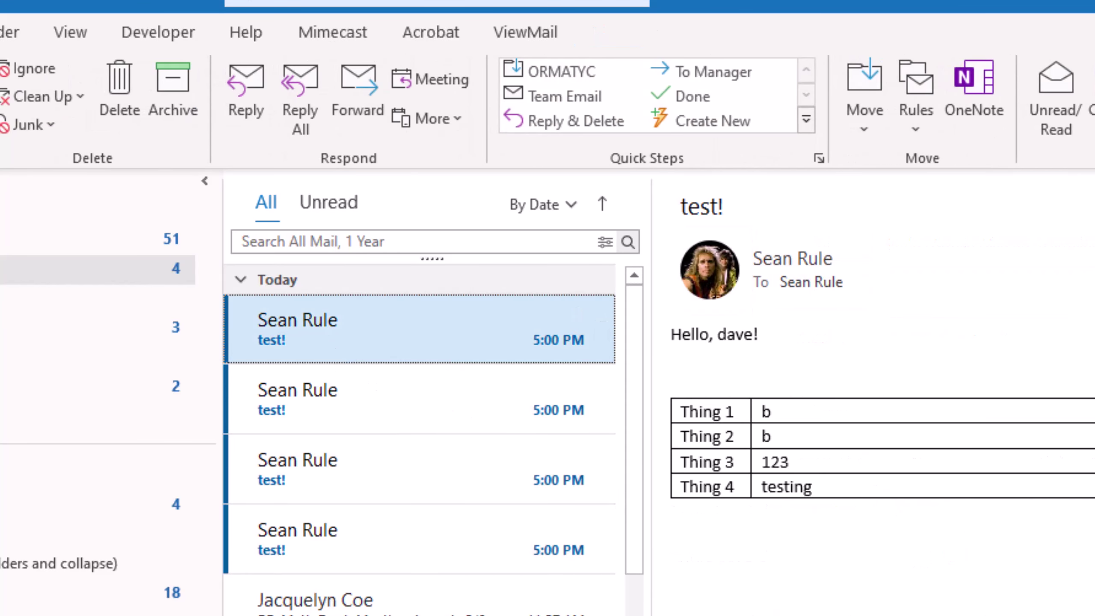
key(Down)
key(Down)
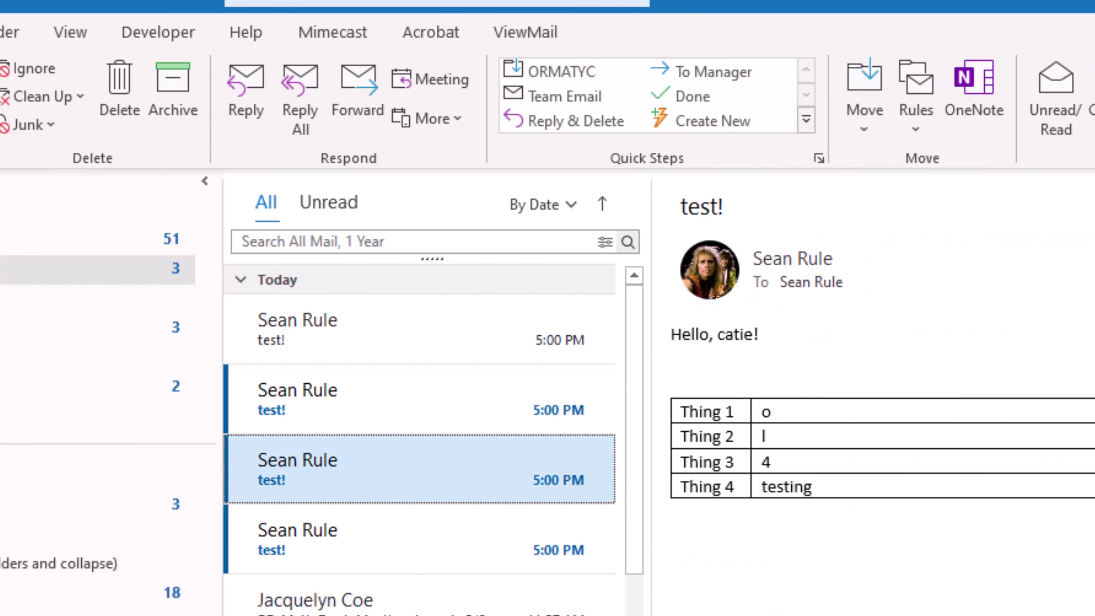
key(Down)
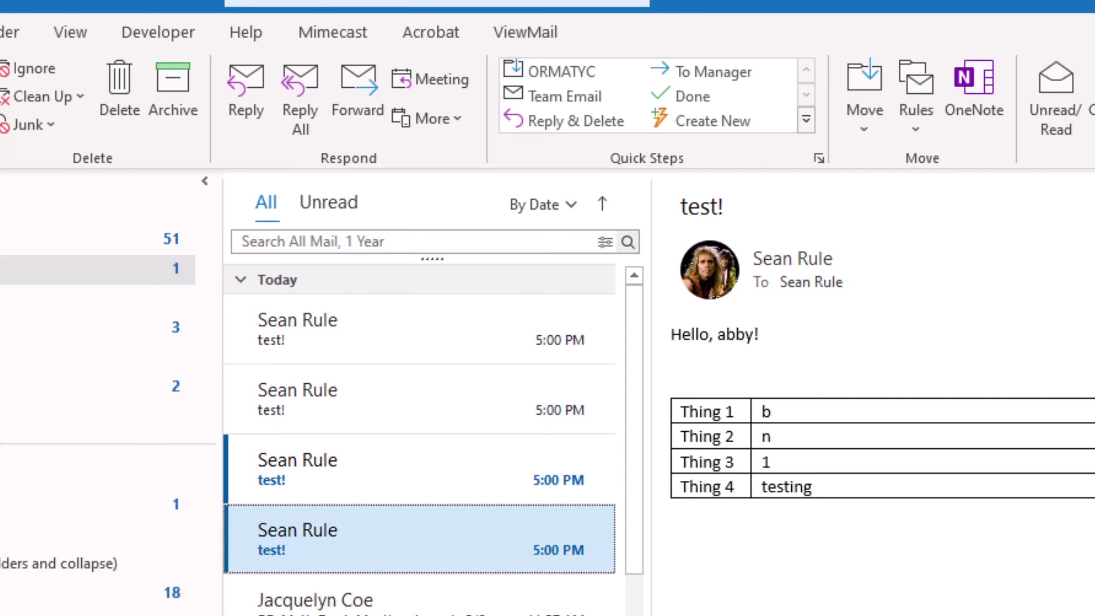